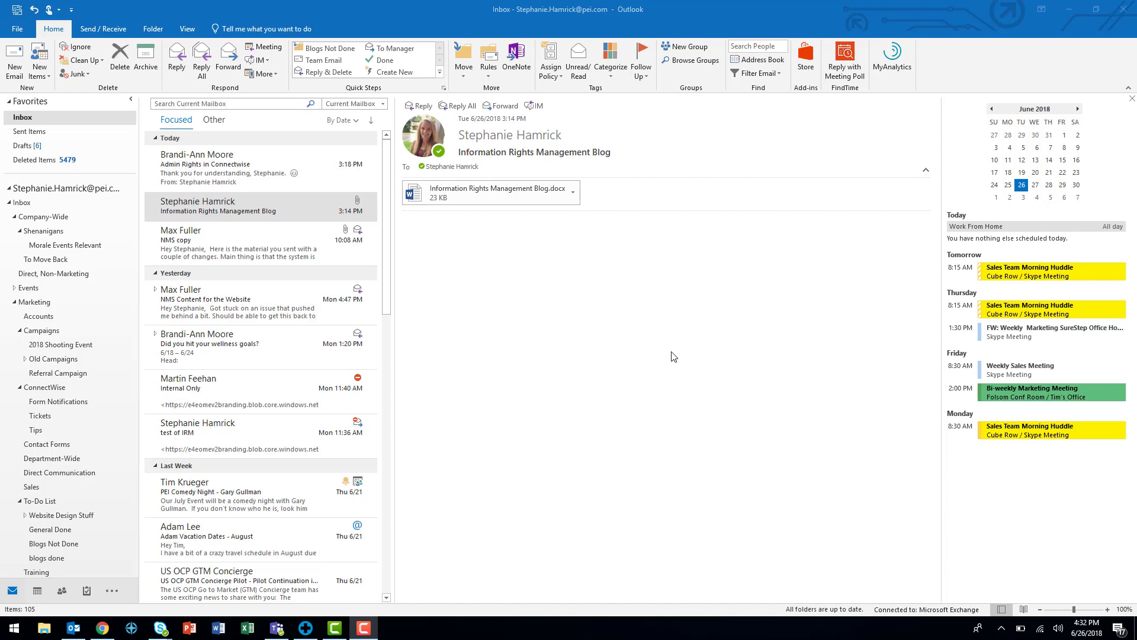
Step: Create a new email and restrict it with the Do Not Forward permission
{"action": "left_click", "coordinate": [10, 70]}
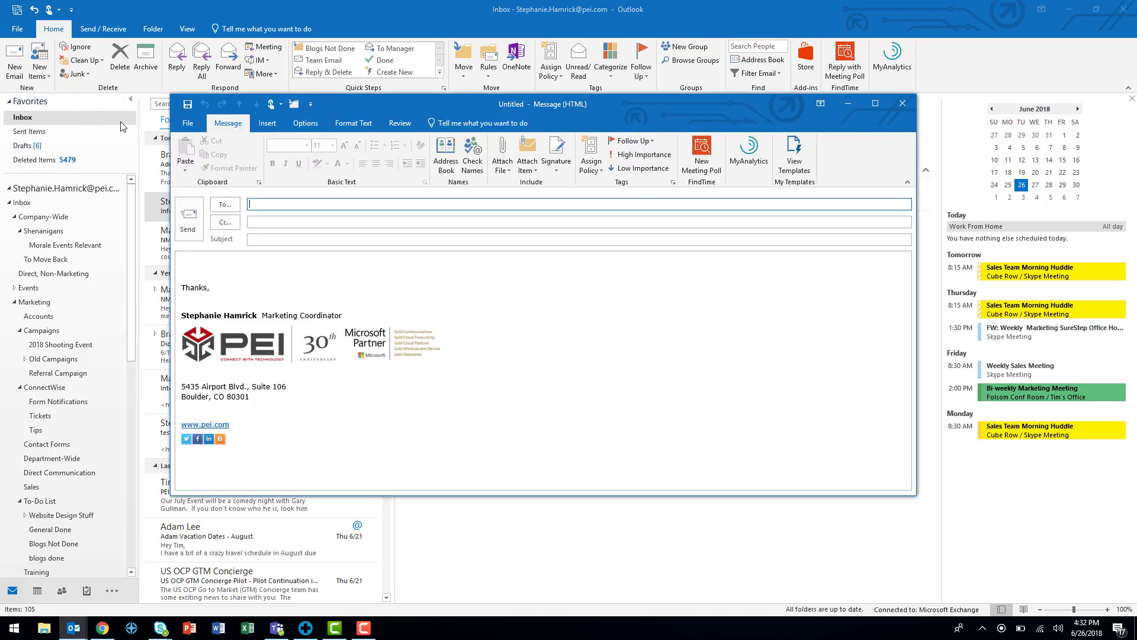
{"action": "left_click", "coordinate": [187, 124]}
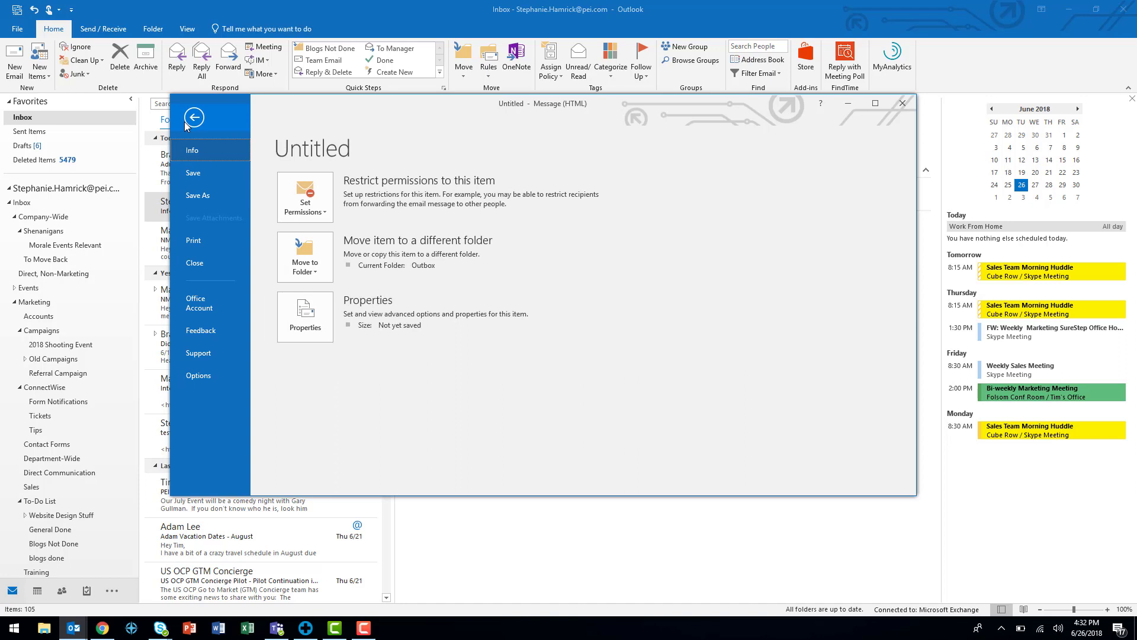
{"action": "left_click", "coordinate": [324, 213]}
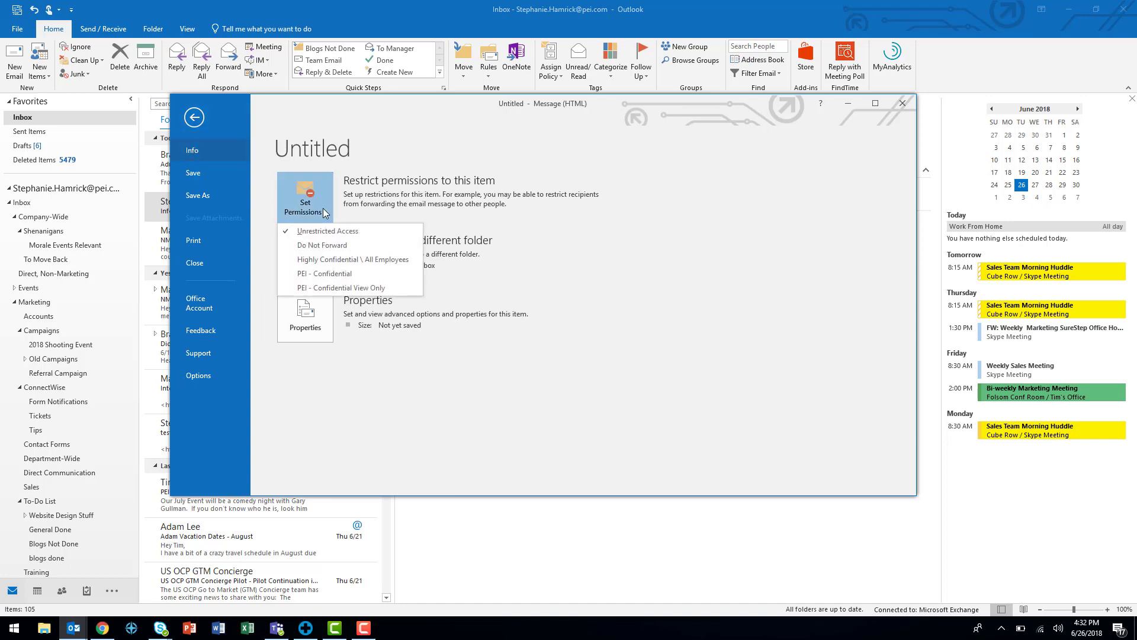
{"action": "left_click", "coordinate": [411, 247]}
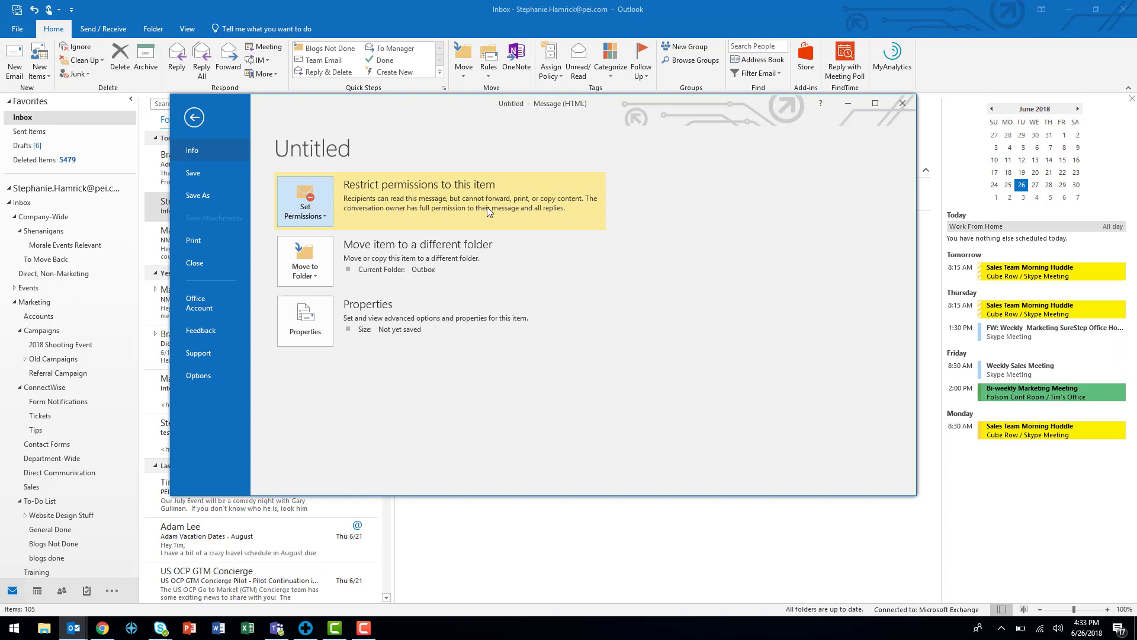
Step: Address the protected draft to your own address and the external Gmail recipient
{"action": "left_click", "coordinate": [193, 118]}
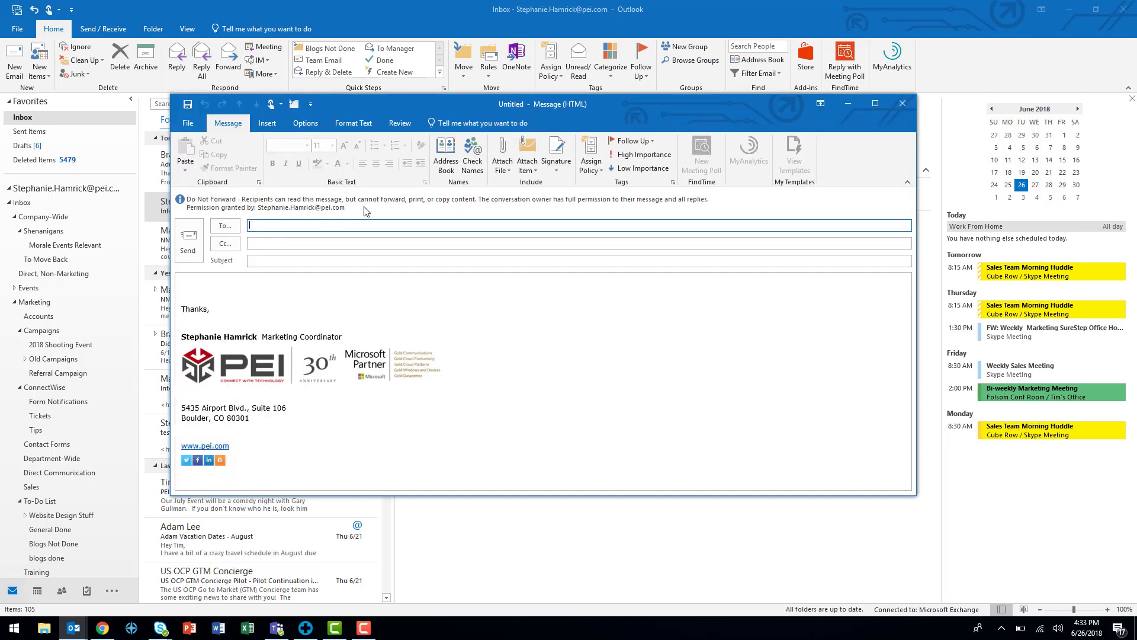
{"action": "left_click", "coordinate": [366, 242]}
{"action": "type", "text": "peibou"}
{"action": "left_click", "coordinate": [367, 248]}
Step: Enter subject 'Information Rights Management Email' and body 'This is a test email for Office 365 Security Features.'
{"action": "left_click", "coordinate": [371, 274]}
{"action": "type", "text": "Information Rights M"}
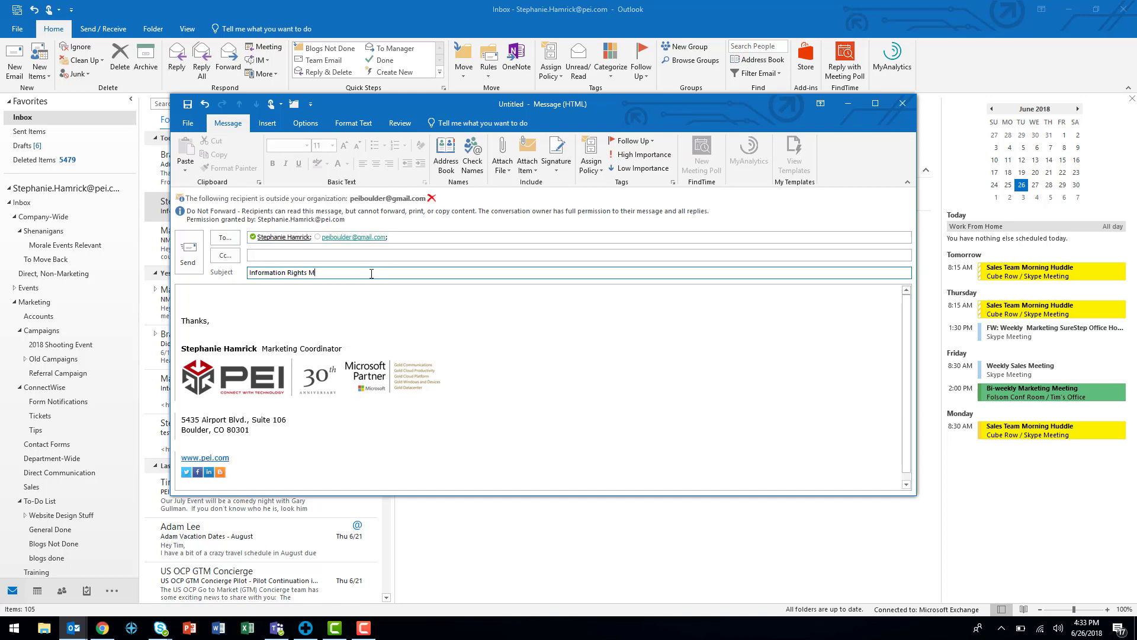
{"action": "type", "text": "anagement Email"}
{"action": "left_click", "coordinate": [301, 290]}
{"action": "type", "text": "Thi"}
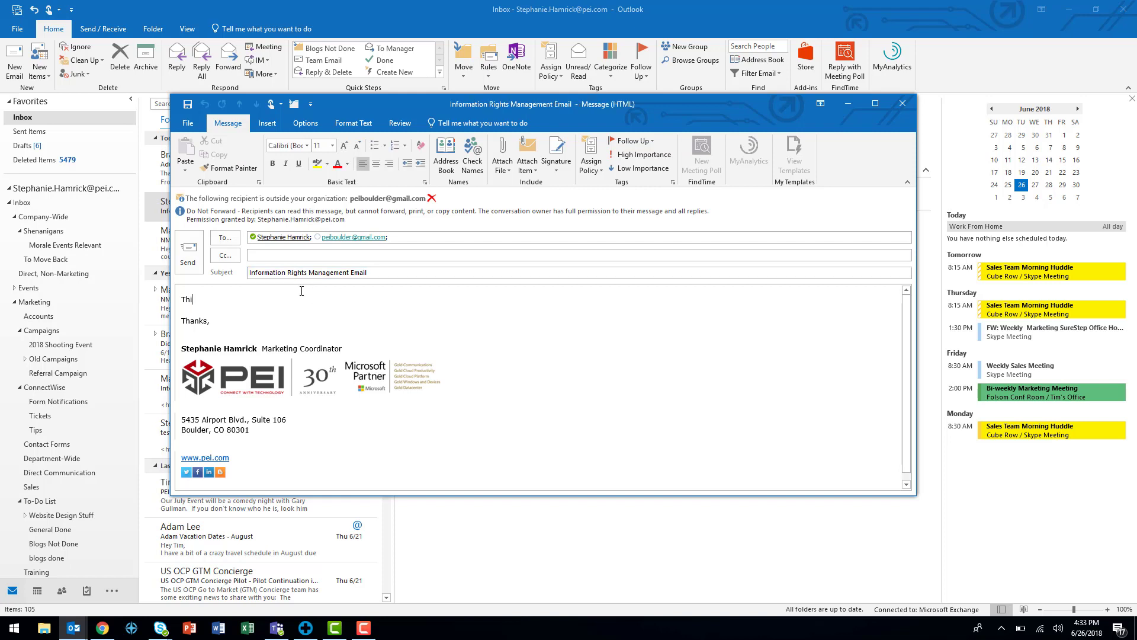
{"action": "type", "text": "s is a test email for Office 365 Security Features."}
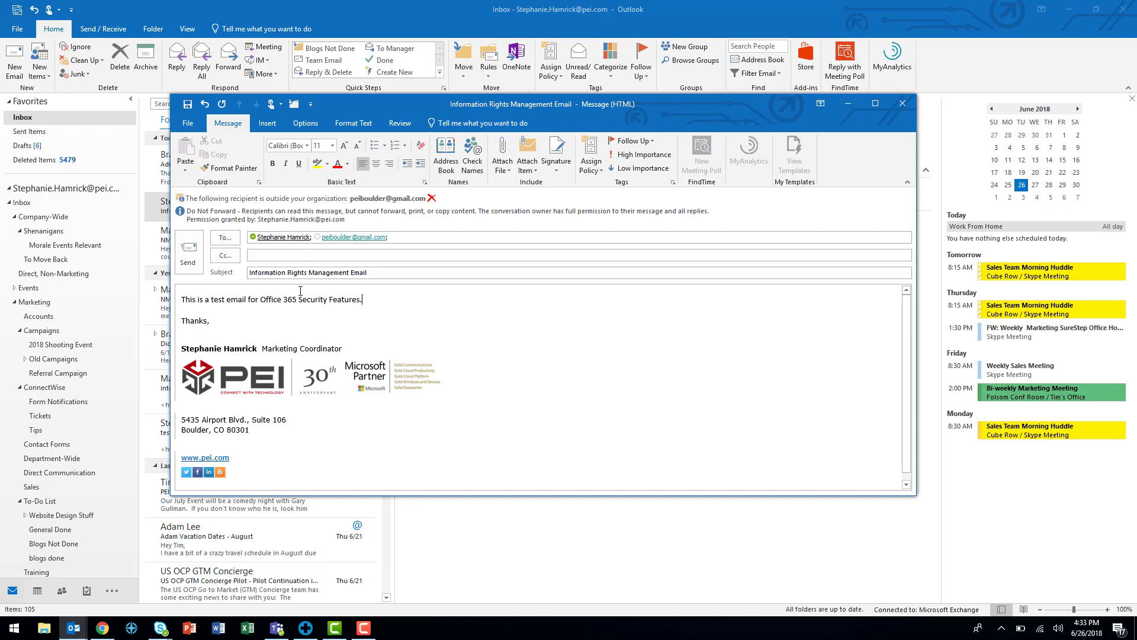
Step: Send the email, then view the received copy with its Do Not Forward notice in the Inbox
{"action": "left_click", "coordinate": [197, 255]}
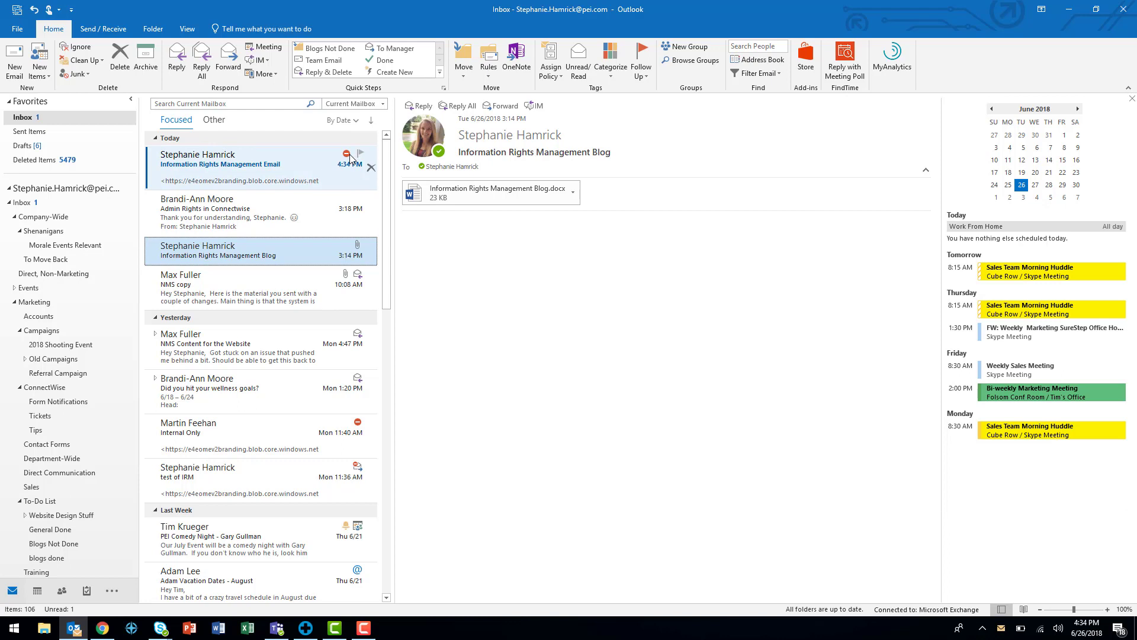
{"action": "left_click", "coordinate": [308, 166]}
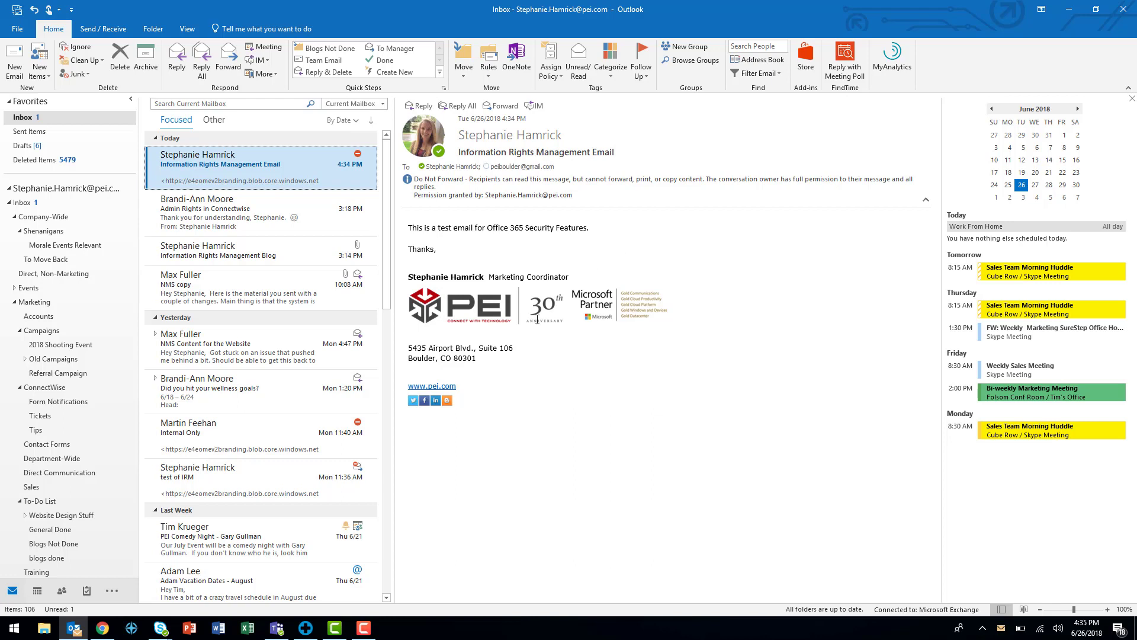
{"action": "mouse_move", "coordinate": [359, 432]}
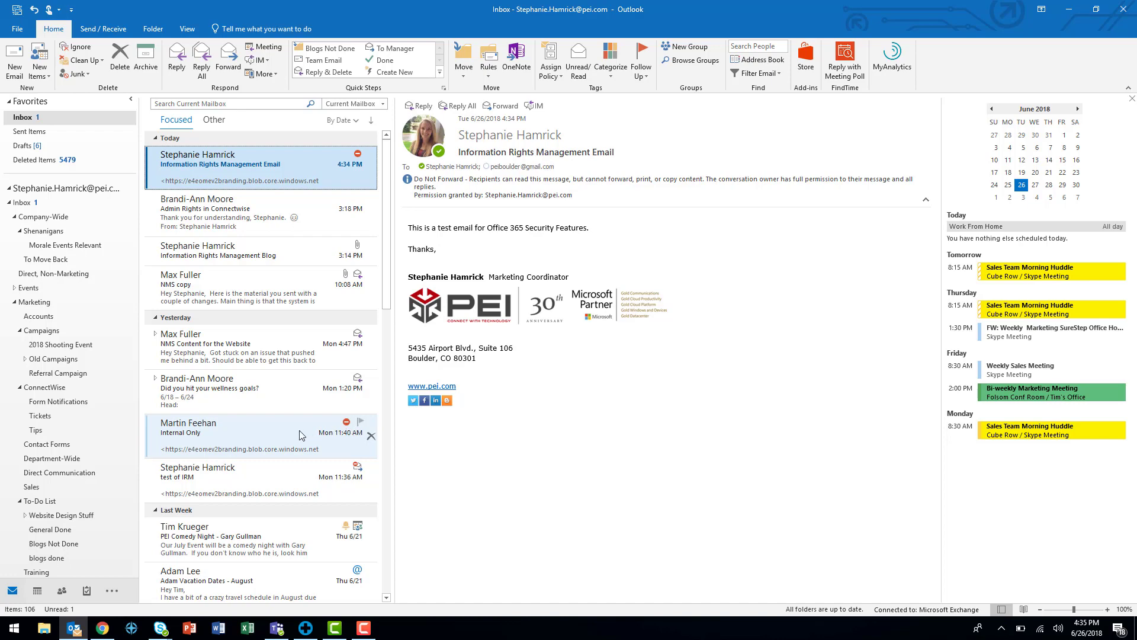
{"action": "key", "text": "super+d"}
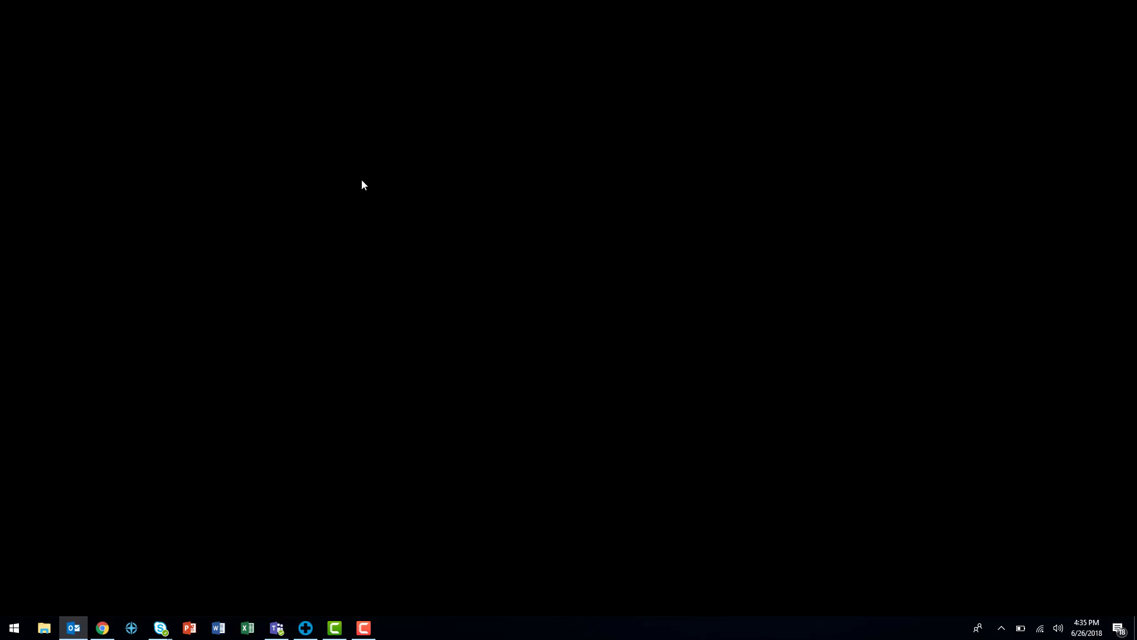
{"action": "left_click", "coordinate": [318, 170]}
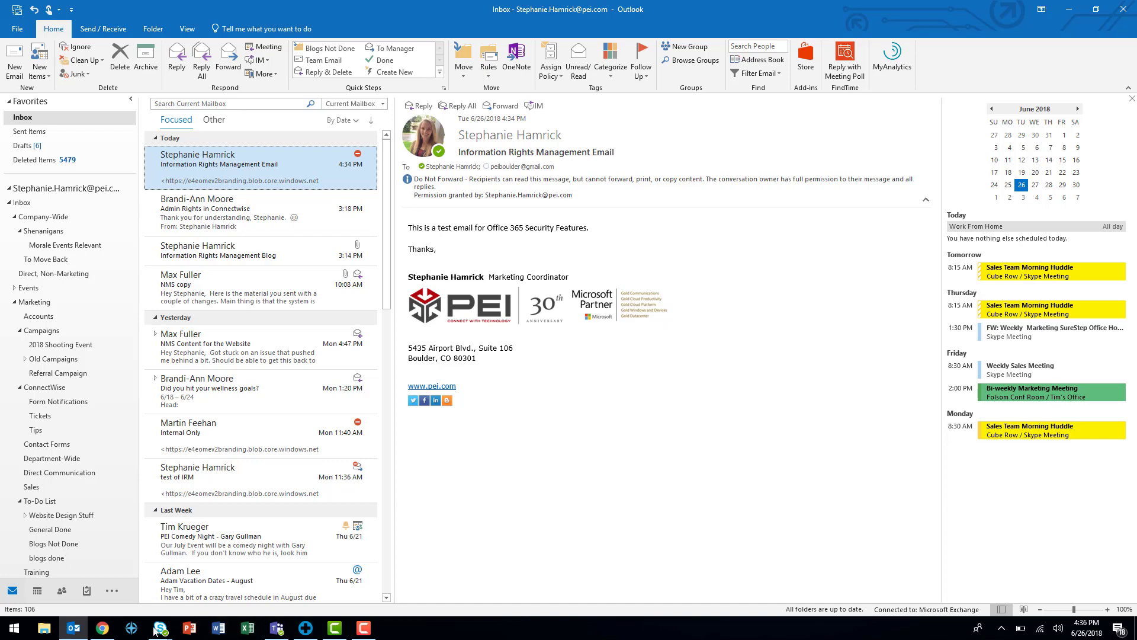
Step: In Gmail, open the Information Rights Management Email and follow its Read the message link
{"action": "left_click", "coordinate": [103, 627]}
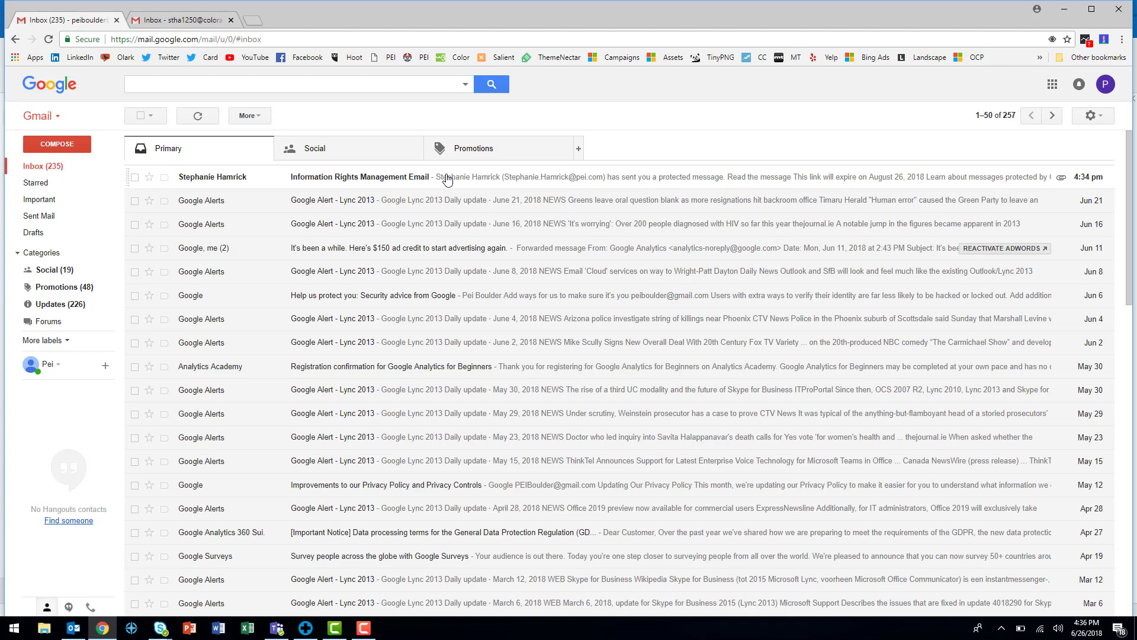
{"action": "left_click", "coordinate": [447, 178]}
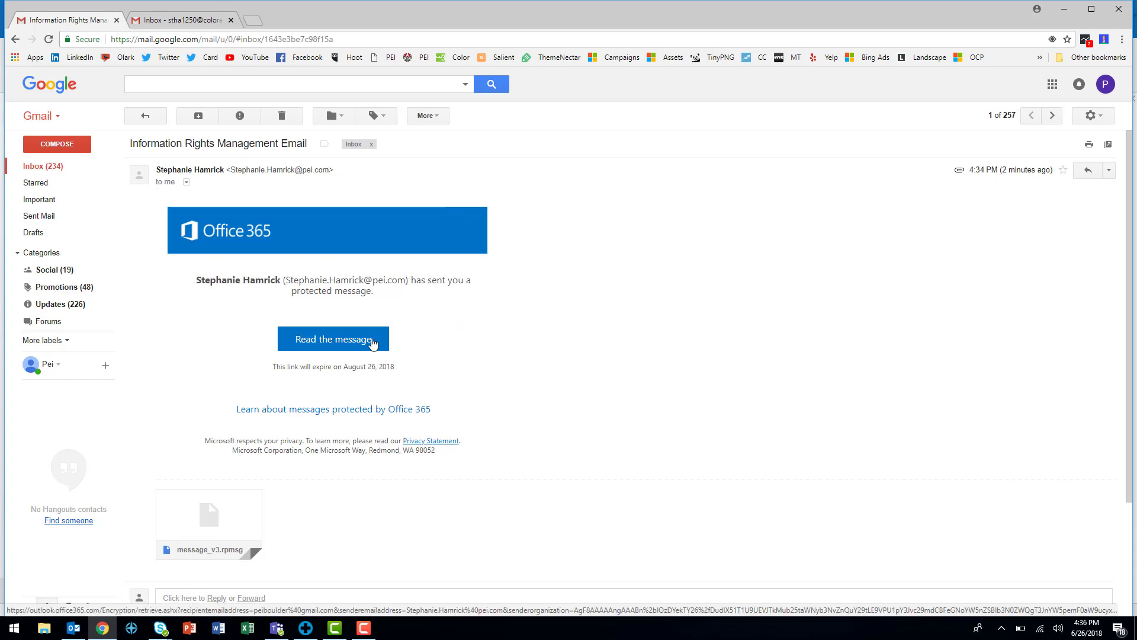
{"action": "left_click", "coordinate": [373, 343]}
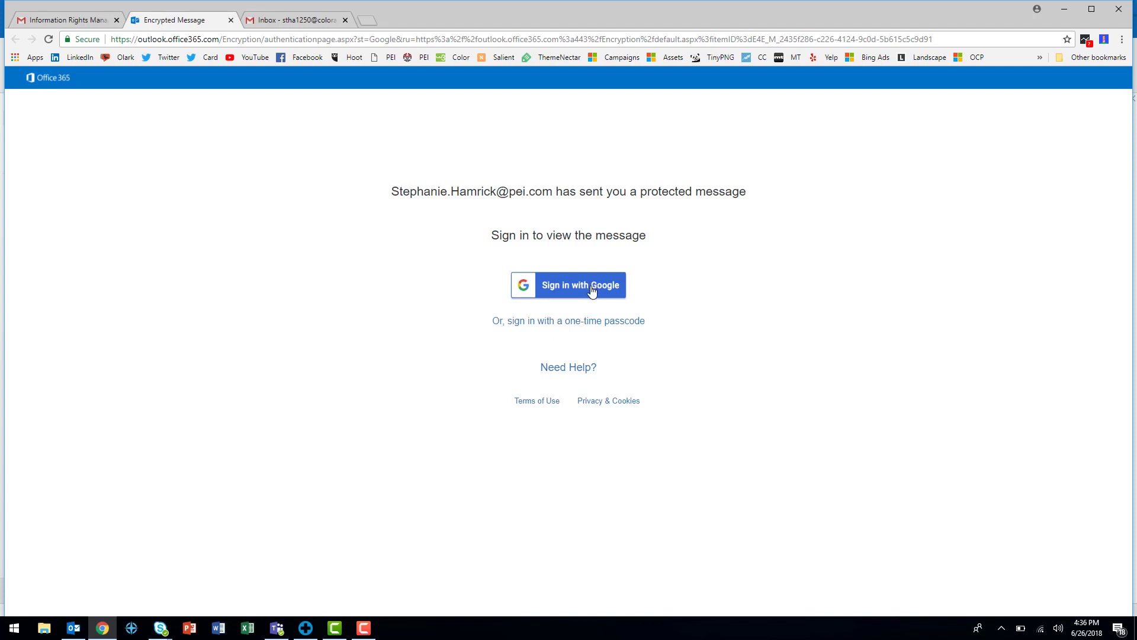
Step: Choose to sign in with a one-time passcode instead
{"action": "left_click", "coordinate": [605, 323]}
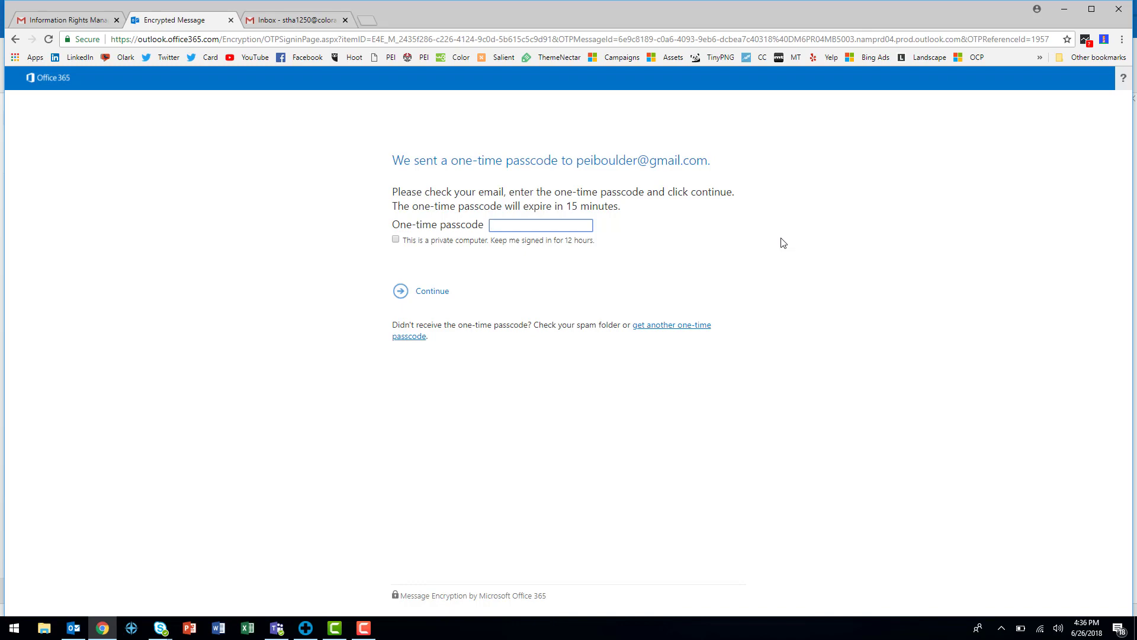
Step: Copy the one-time passcode from its Gmail email and paste it into the Office 365 passcode field
{"action": "left_click", "coordinate": [89, 24]}
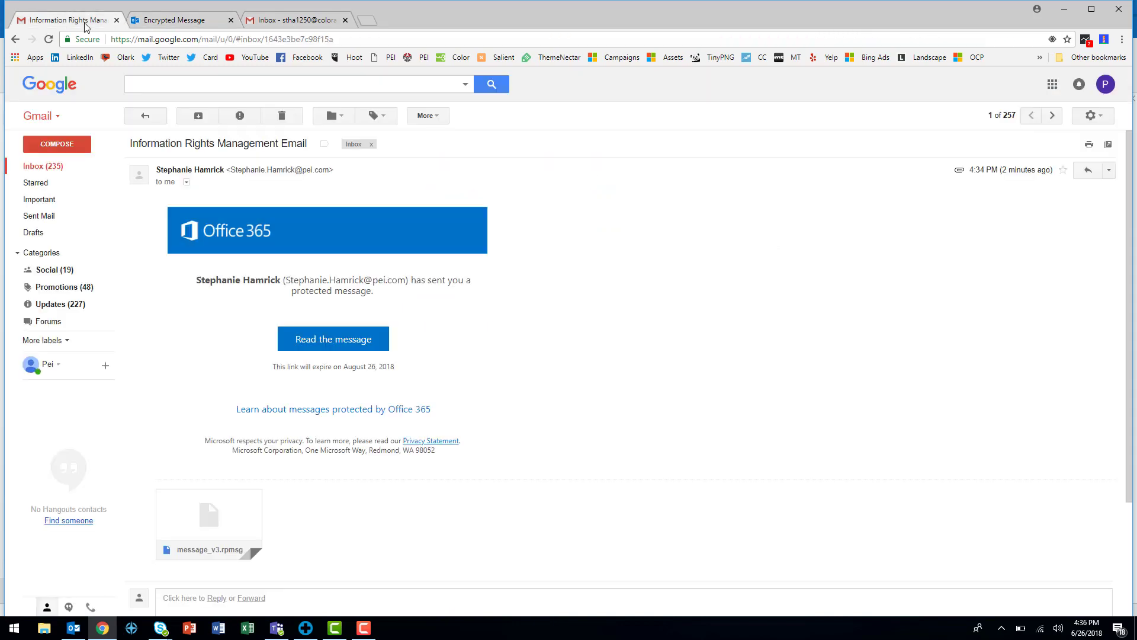
{"action": "left_click", "coordinate": [136, 123]}
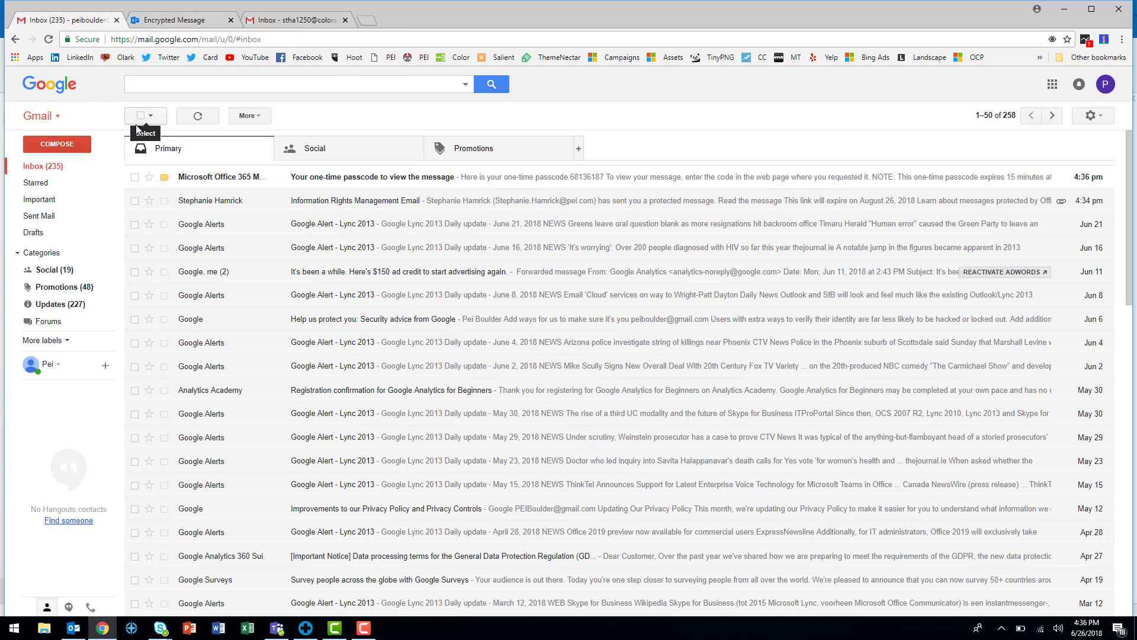
{"action": "left_click", "coordinate": [311, 185]}
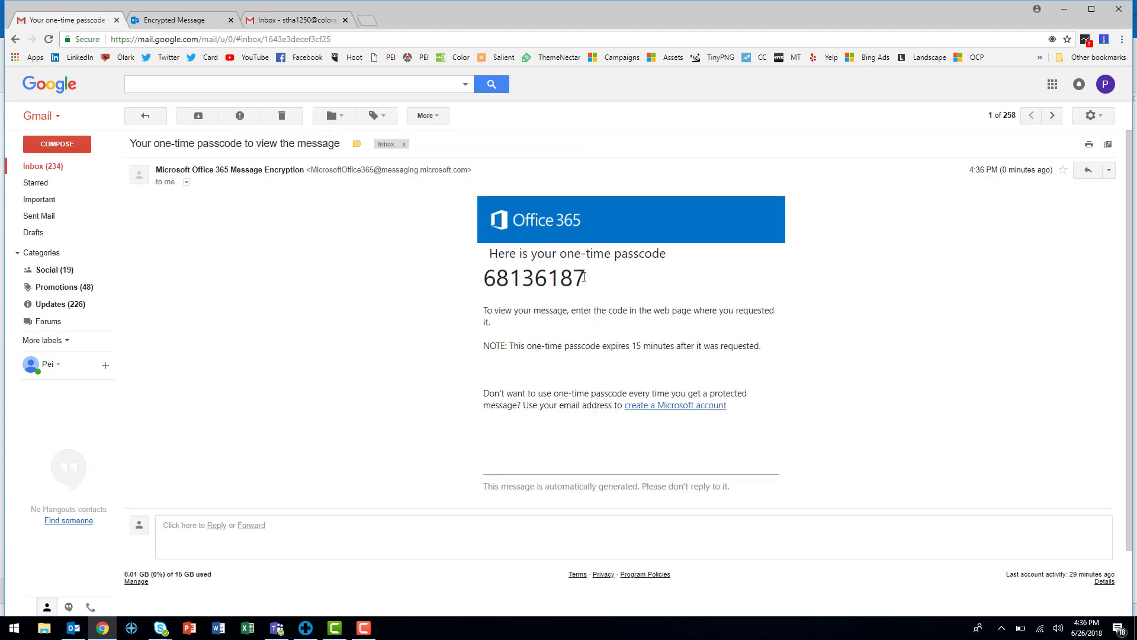
{"action": "left_click_drag", "start_coordinate": [587, 280], "coordinate": [489, 283]}
{"action": "key", "text": "ctrl+c"}
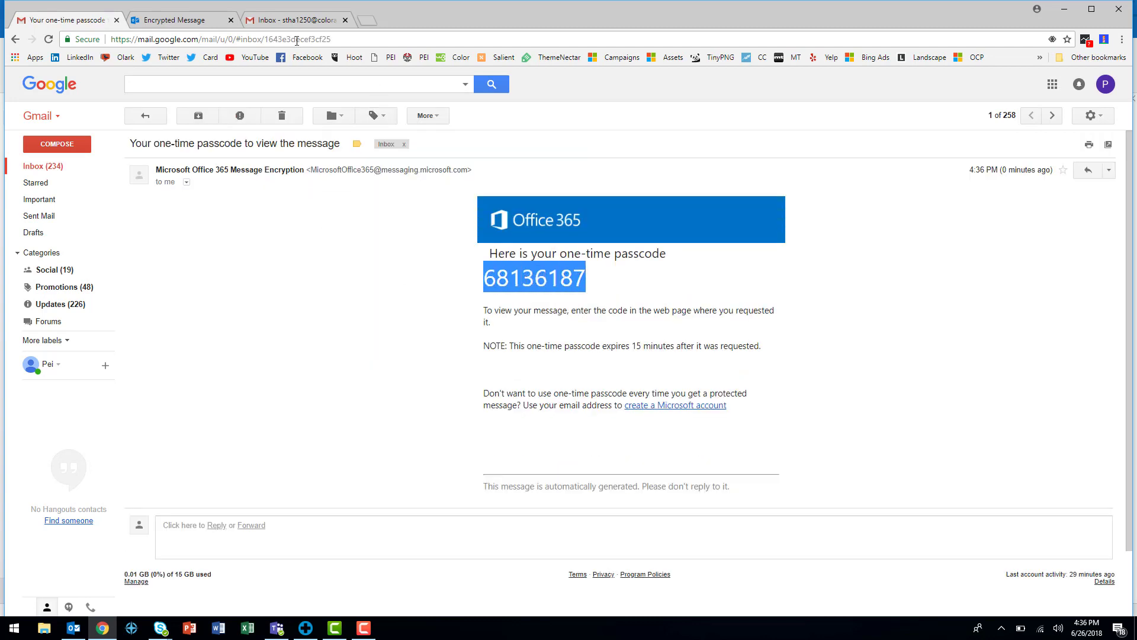
{"action": "left_click", "coordinate": [204, 24]}
{"action": "left_click", "coordinate": [521, 229]}
{"action": "key", "text": "ctrl+v"}
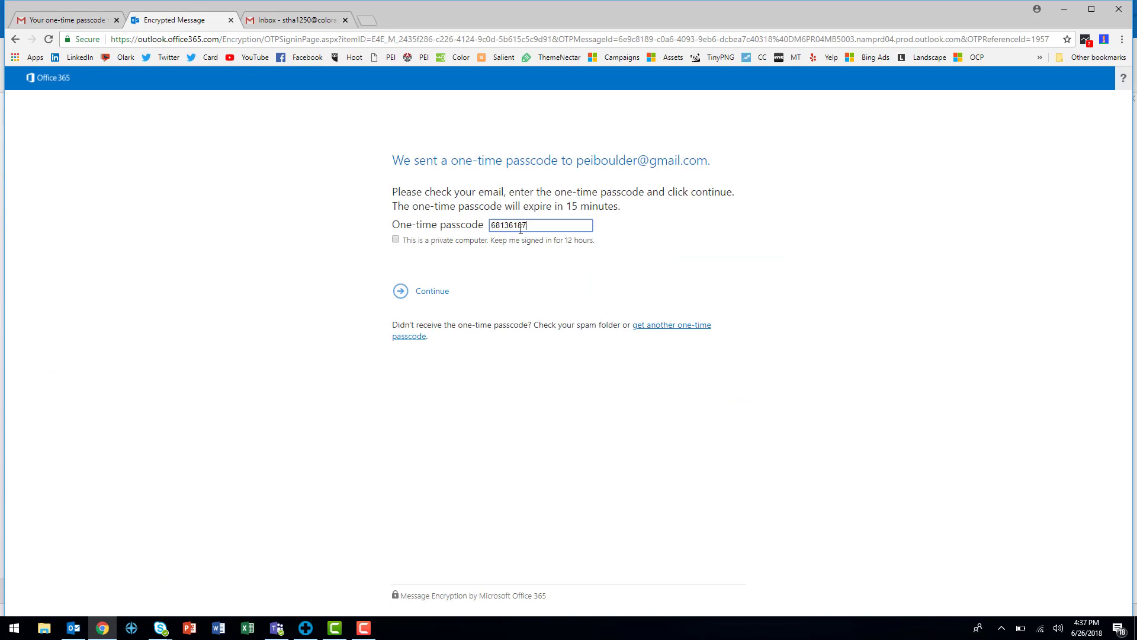
Step: Submit the passcode, then confirm Forward and Print are greyed out in the Reply all menu
{"action": "left_click", "coordinate": [444, 293]}
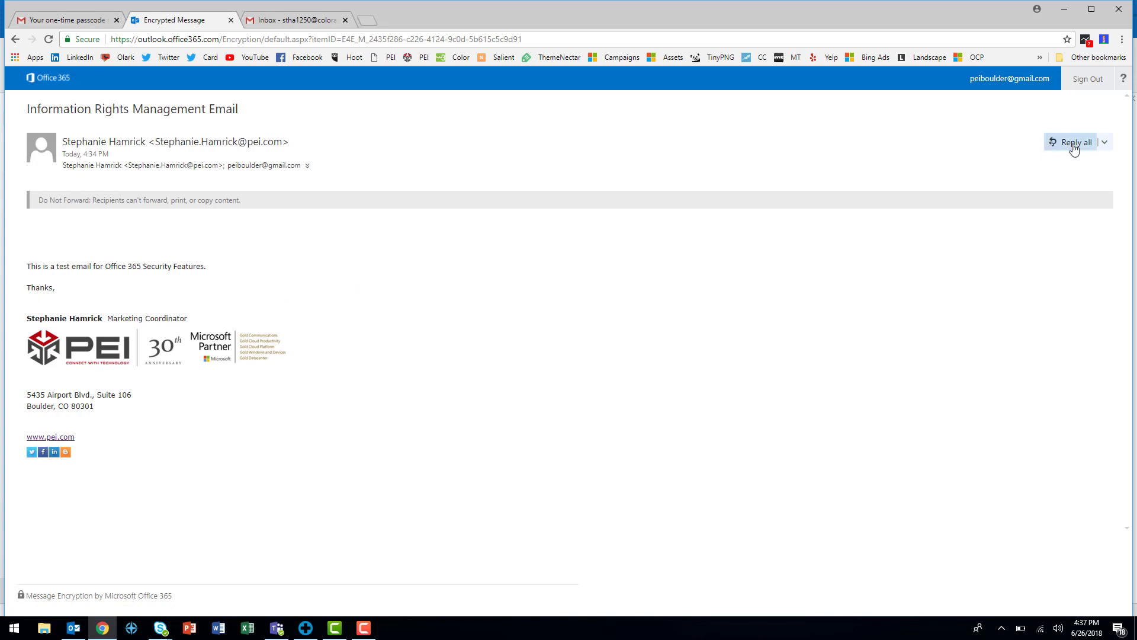
{"action": "left_click", "coordinate": [1103, 144]}
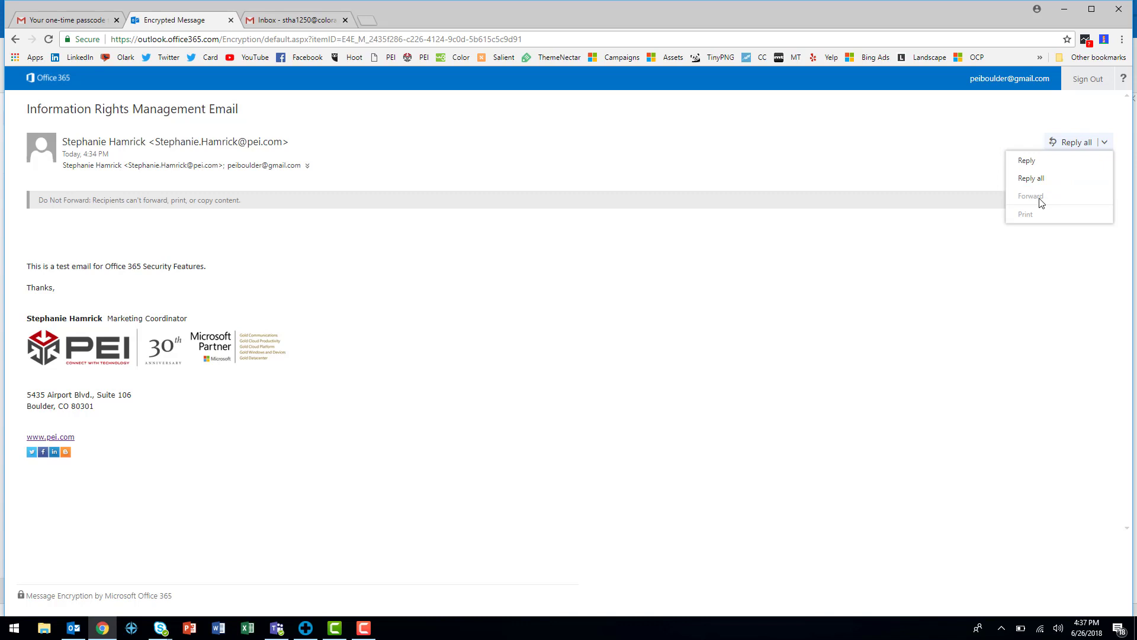
{"action": "left_click", "coordinate": [854, 311]}
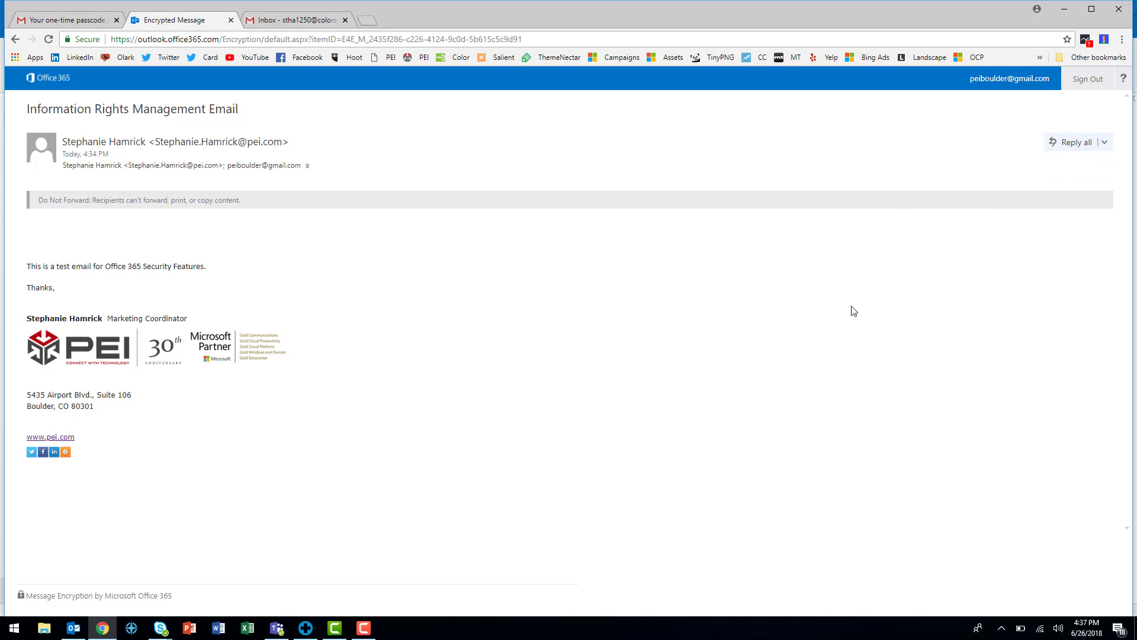